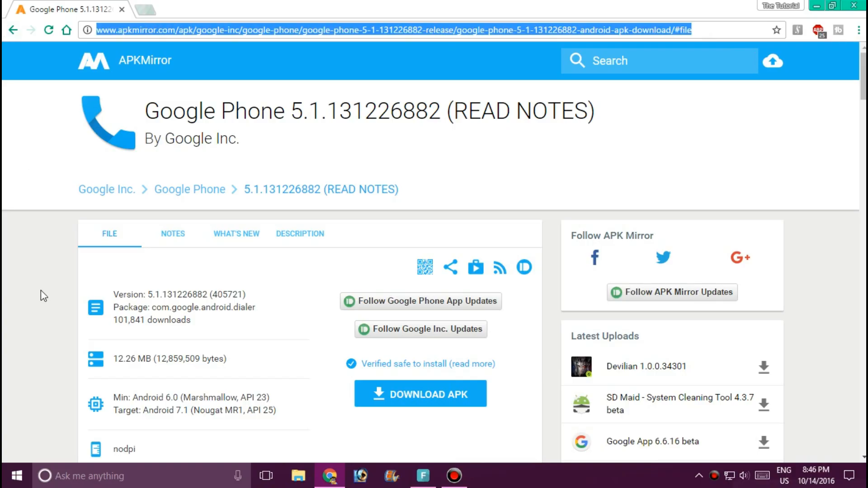
{"action": "scroll", "coordinate": [413, 289], "scroll_direction": "down", "scroll_amount": 2}
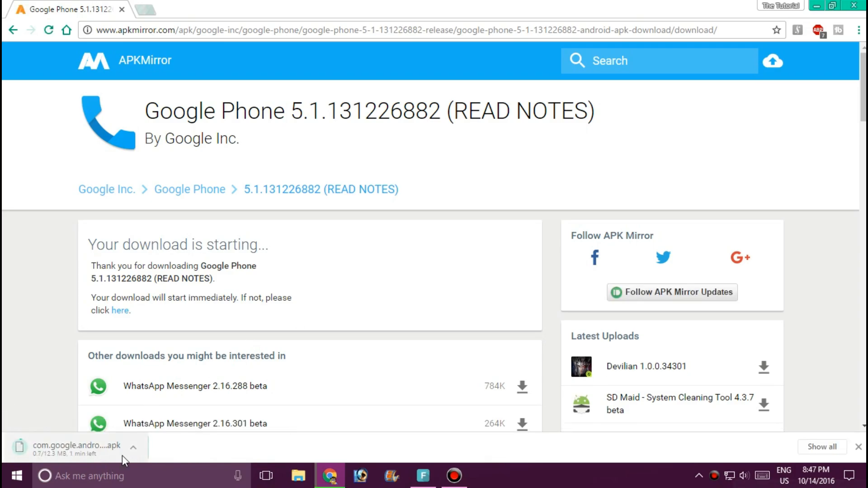
- Start the Google Phone 5.1.131226882 APK download and check it in Chrome's download bar
{"action": "right_click", "coordinate": [122, 456]}
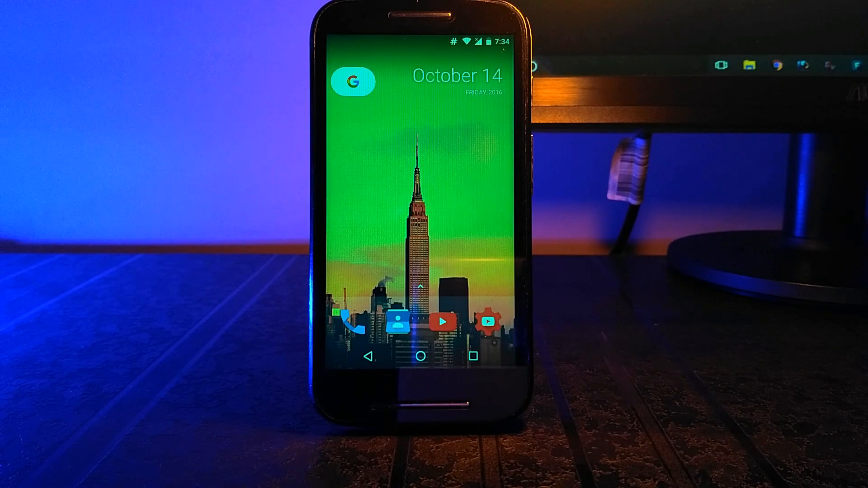